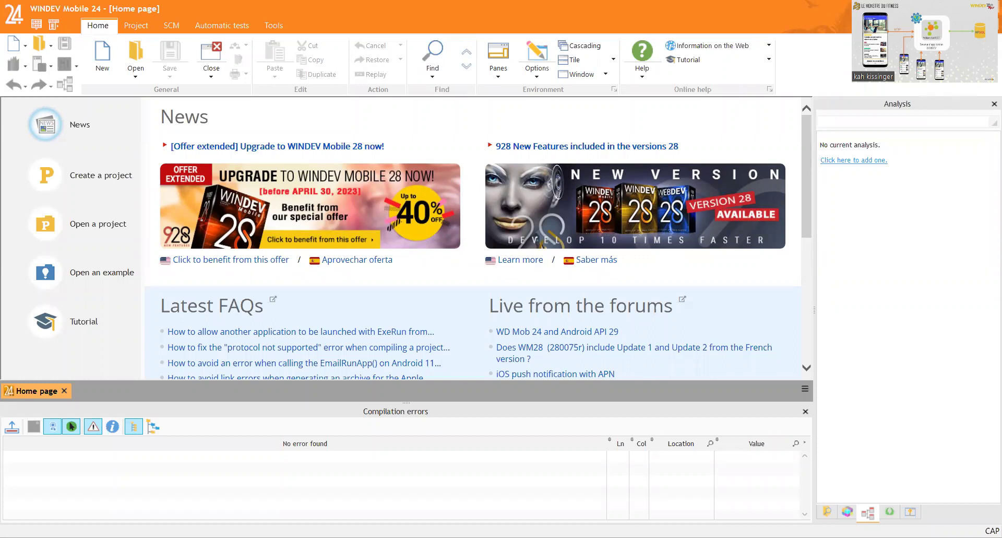
Hide the docked panes around the home page and show them again, twice in a row.
{"action": "key", "text": "ctrl+w"}
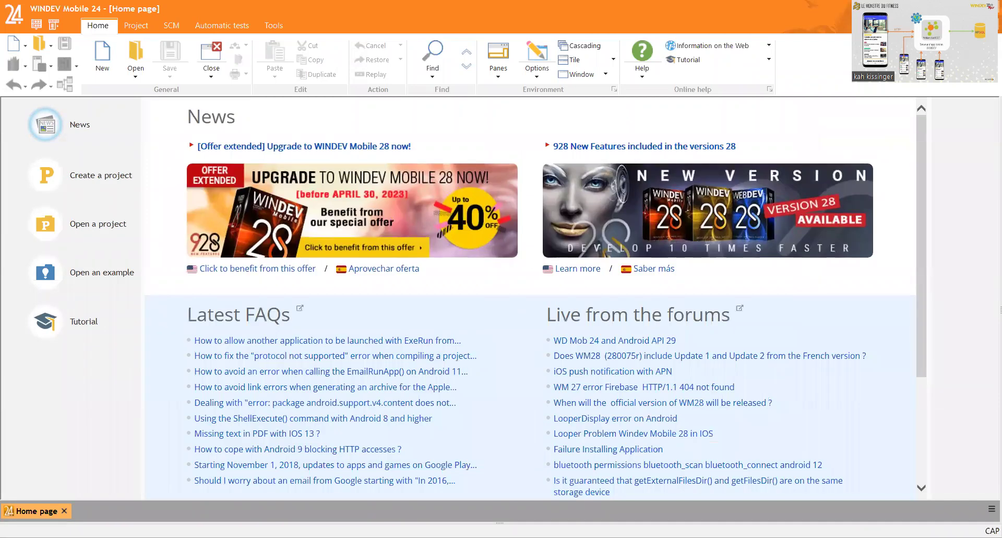
{"action": "key", "text": "ctrl+w"}
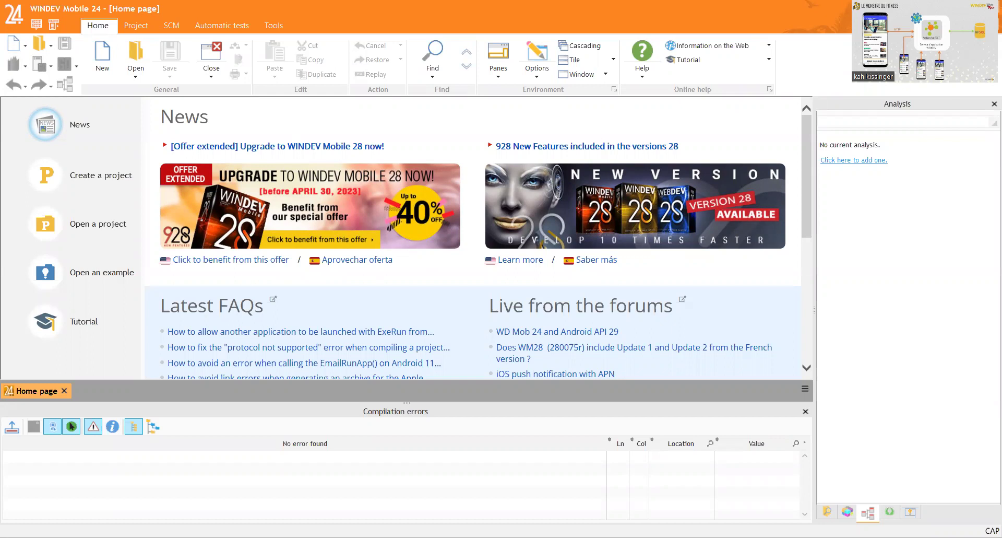
{"action": "key", "text": "ctrl+w"}
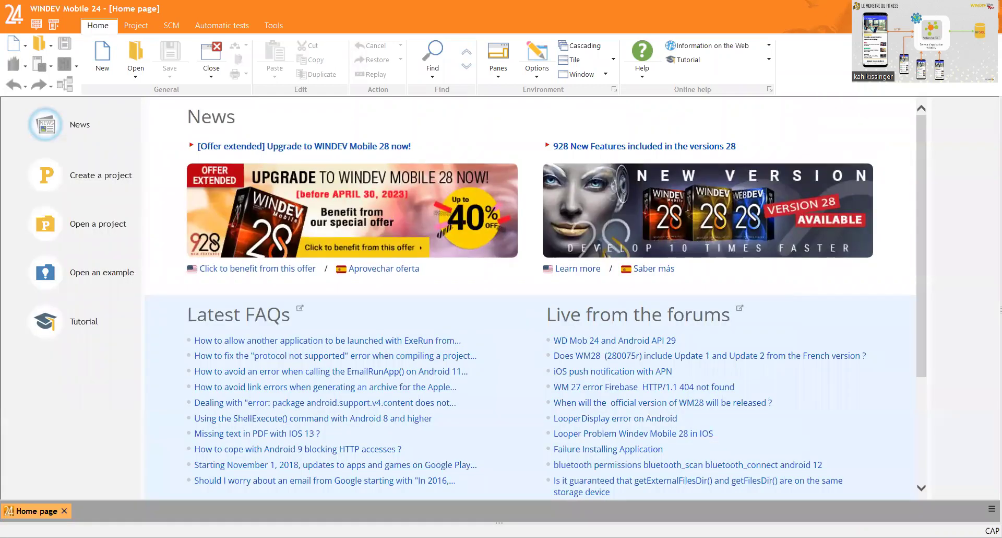
{"action": "key", "text": "ctrl+w"}
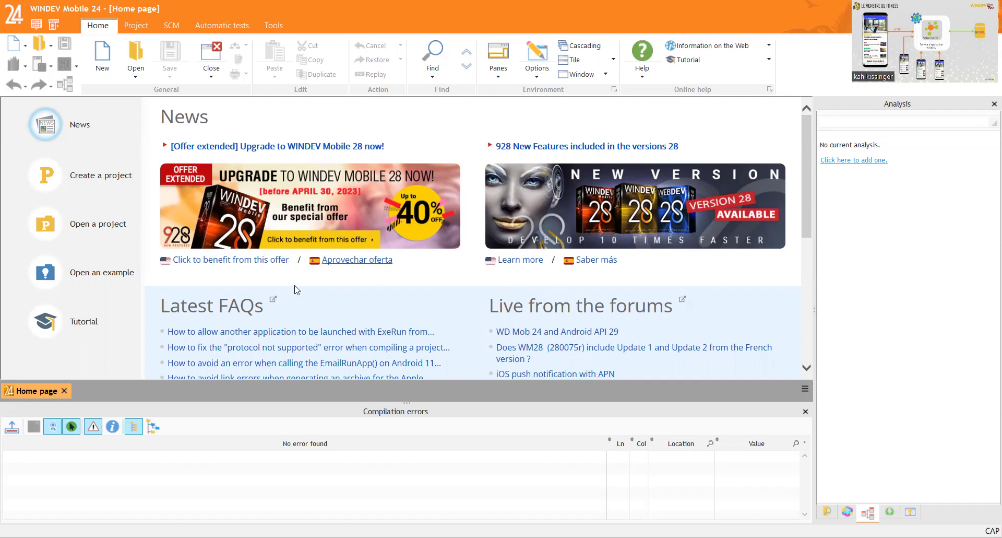
Browse the home page's news, the project types offered for creation, and the kinds of new elements.
{"action": "scroll", "coordinate": [421, 329], "scroll_direction": "down", "scroll_amount": 3}
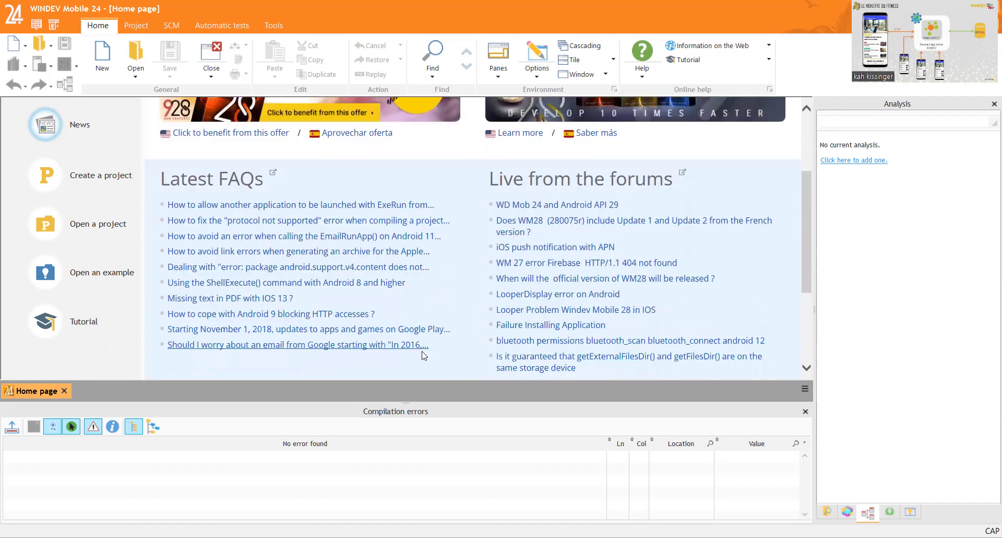
{"action": "scroll", "coordinate": [437, 336], "scroll_direction": "up", "scroll_amount": 3}
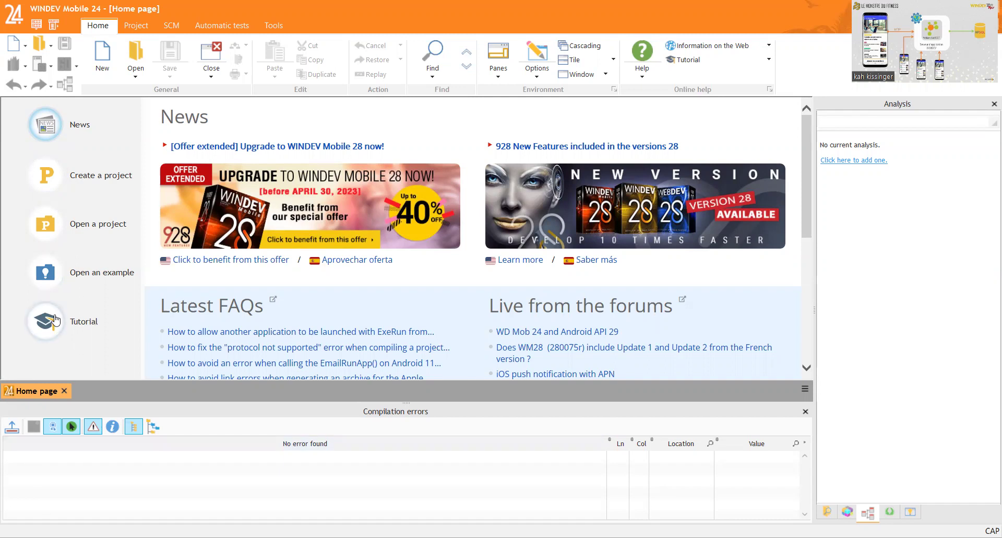
{"action": "left_click", "coordinate": [46, 177]}
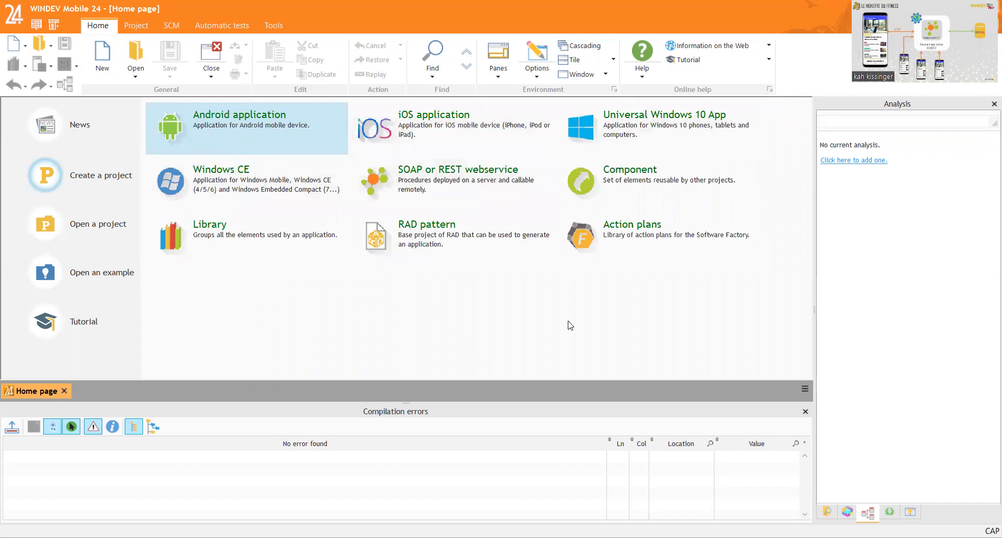
{"action": "left_click", "coordinate": [58, 132]}
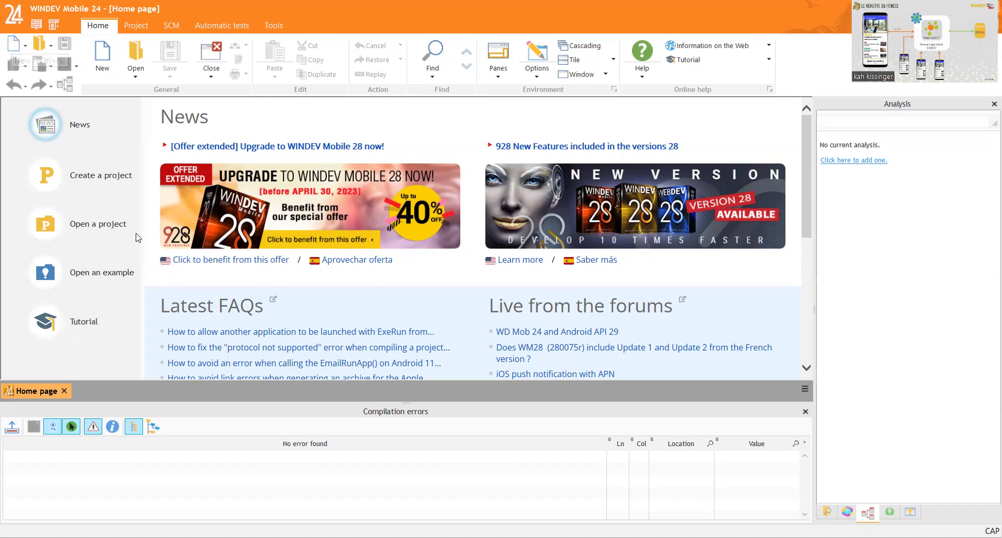
{"action": "left_click", "coordinate": [84, 170]}
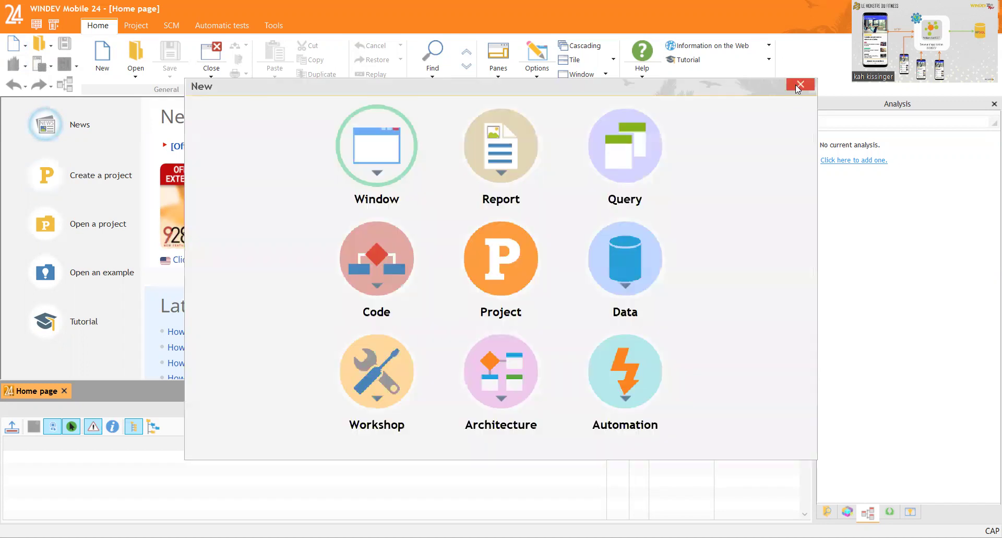
{"action": "key", "text": "Escape"}
Start creating a new project of the Android application type.
{"action": "left_click", "coordinate": [13, 46]}
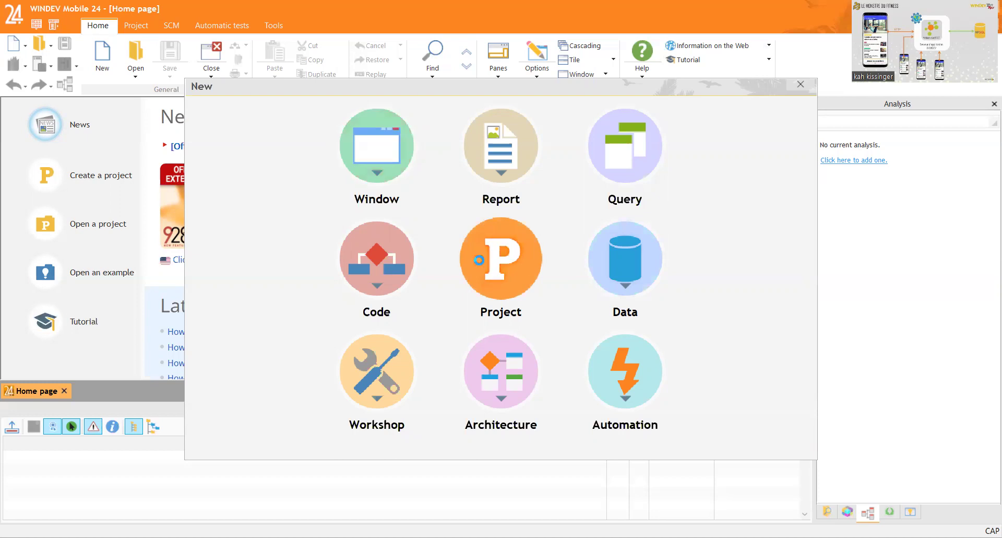
{"action": "left_click", "coordinate": [491, 241]}
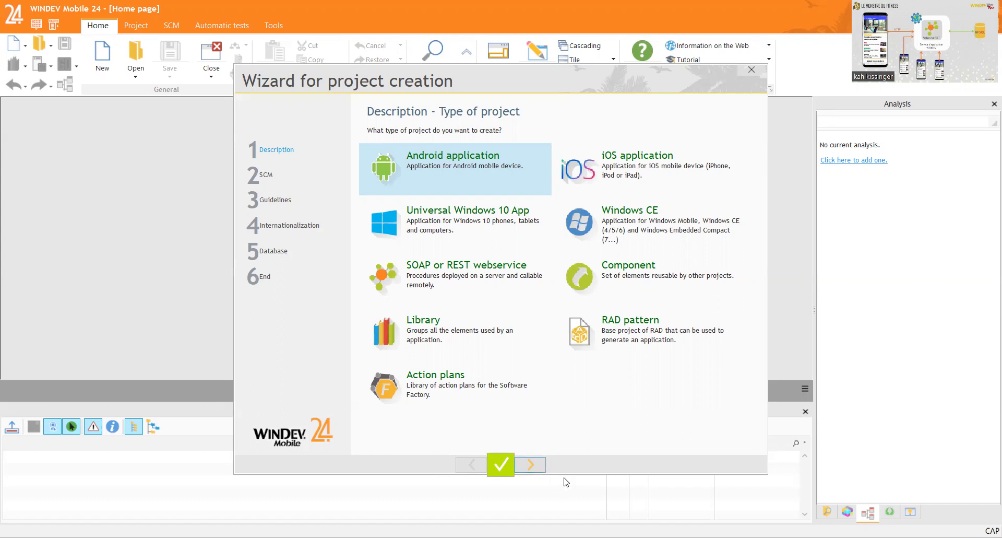
{"action": "left_click", "coordinate": [531, 464]}
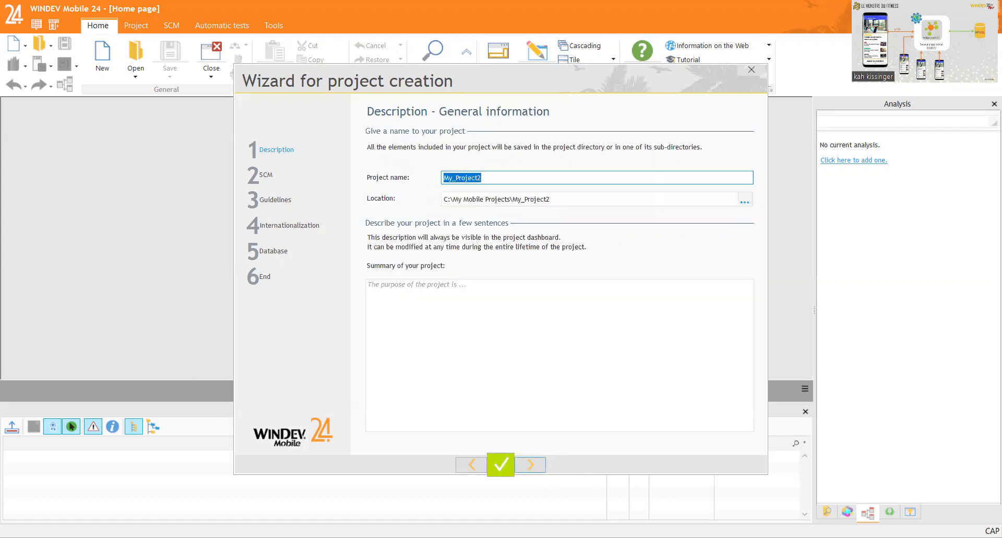
Name the project "Contact Management System" and accept its general information.
{"action": "type", "text": "Contact"}
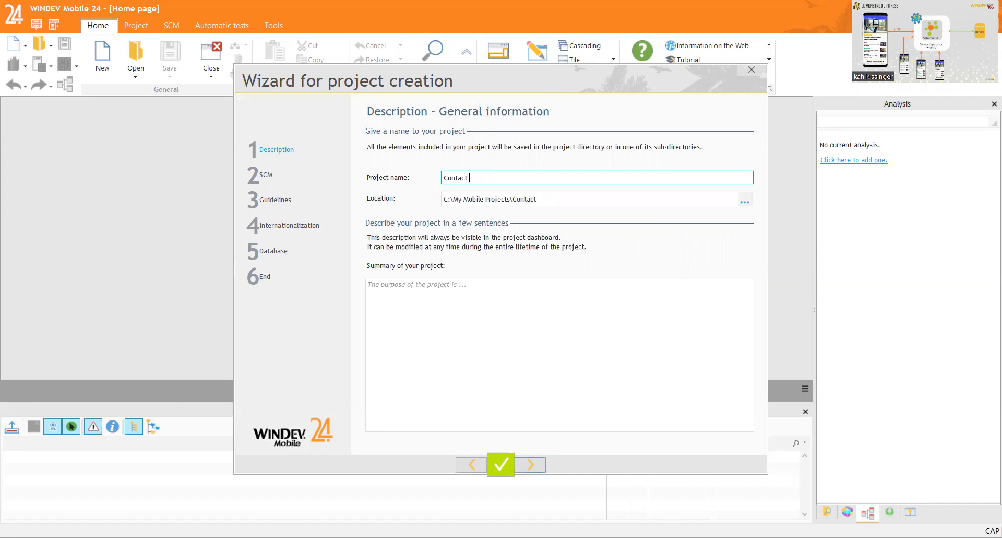
{"action": "type", "text": " Management system"}
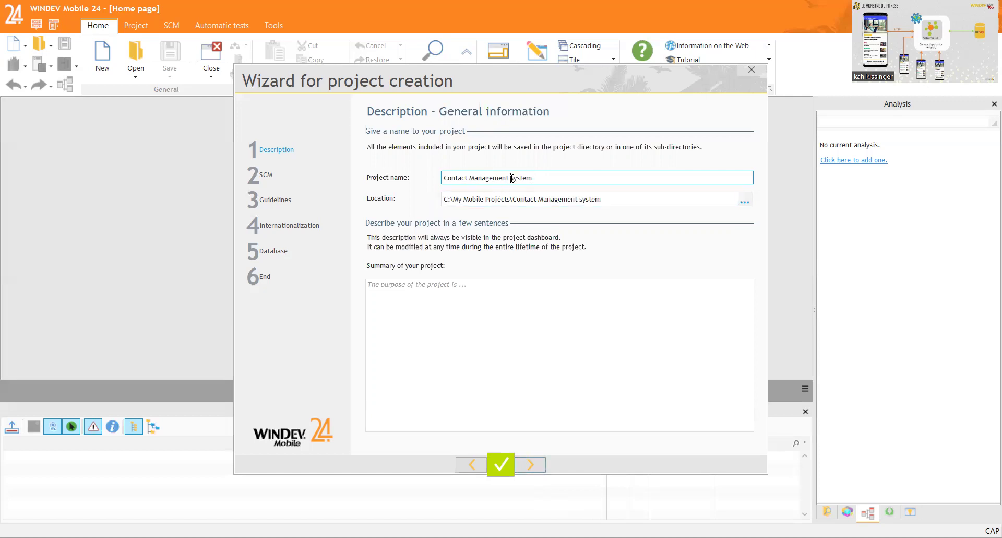
{"action": "key", "text": "BackSpace"}
{"action": "type", "text": "S"}
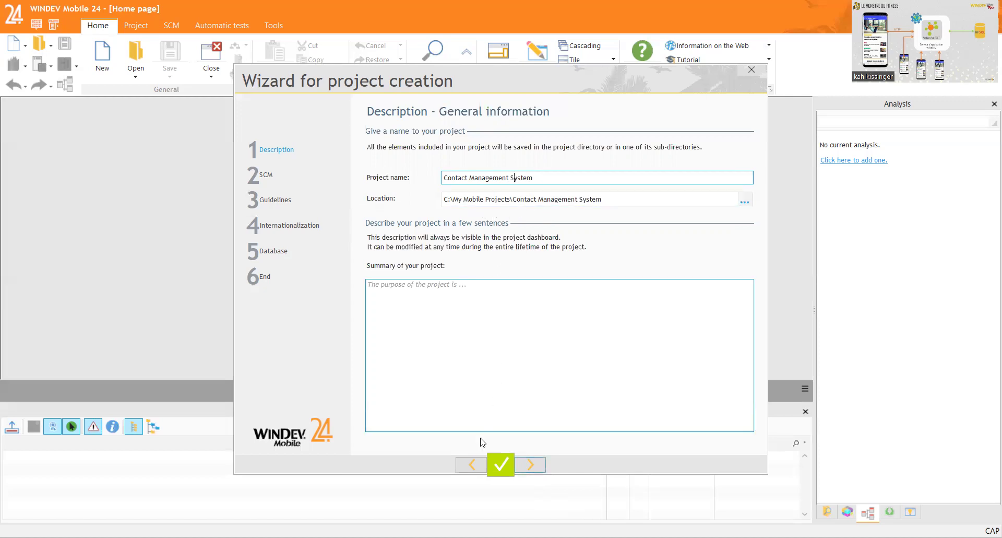
{"action": "left_click", "coordinate": [525, 464]}
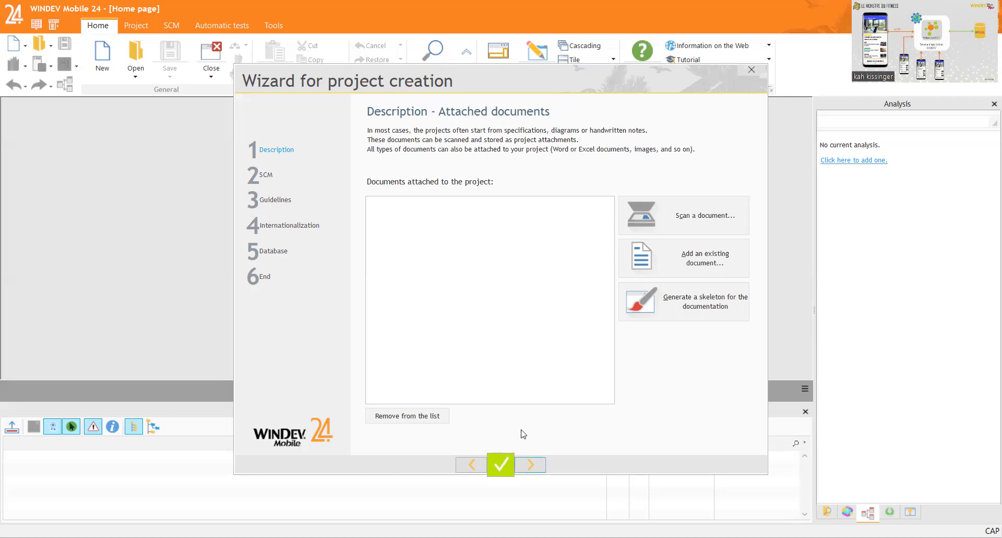
Make it a blank project without attached documents, generated for phones and tablets.
{"action": "left_click", "coordinate": [527, 460]}
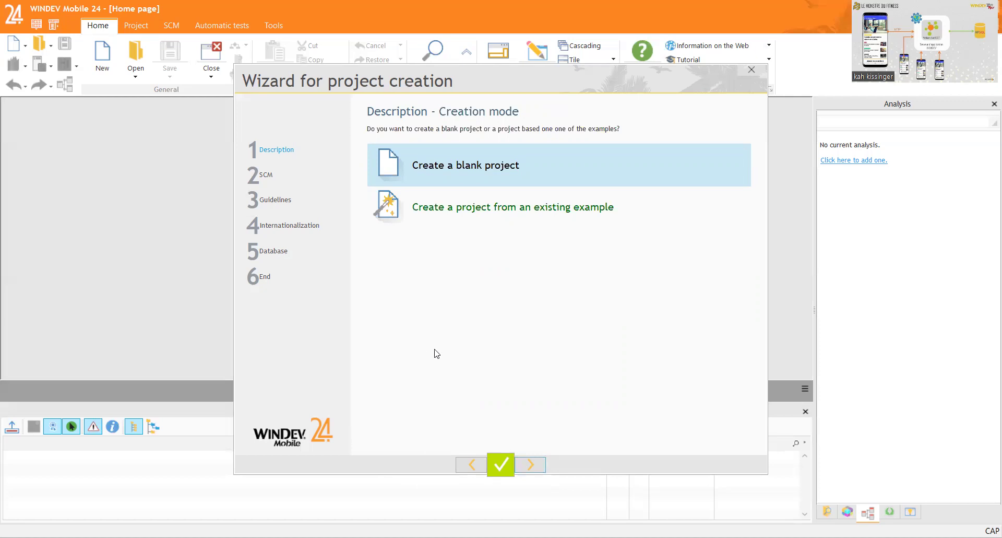
{"action": "left_click", "coordinate": [531, 463]}
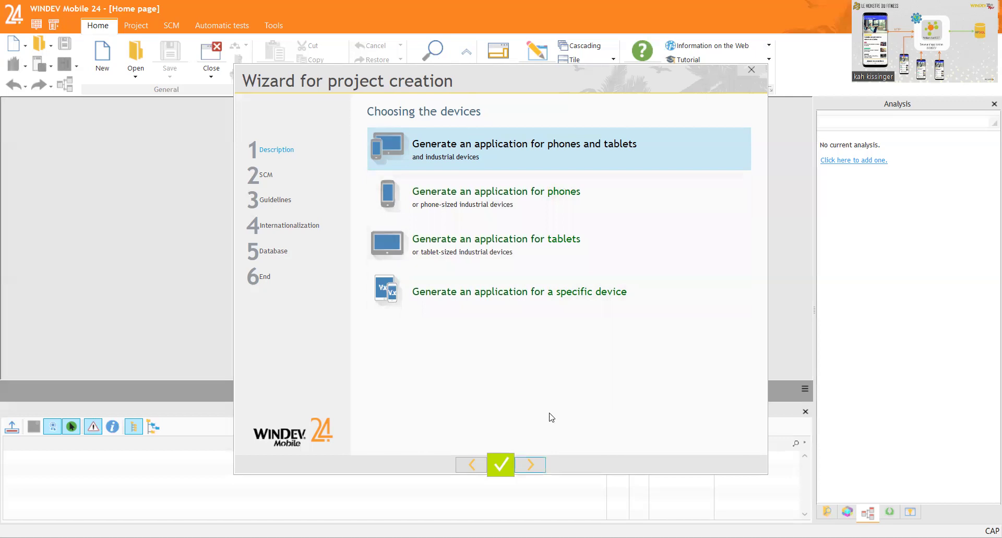
{"action": "left_click", "coordinate": [528, 466]}
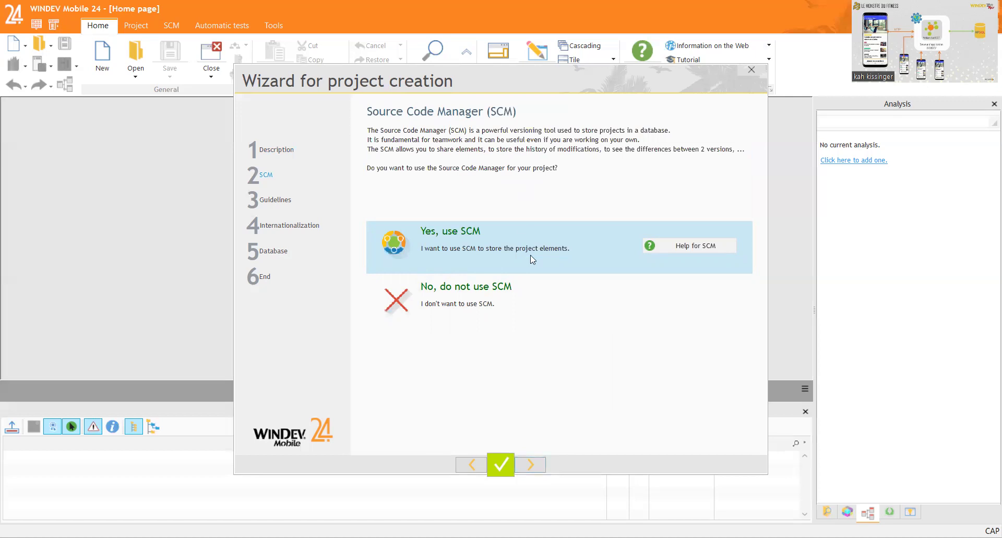
Decline the Source Code Manager for the project and accept the Standard programming charter.
{"action": "left_click", "coordinate": [490, 303]}
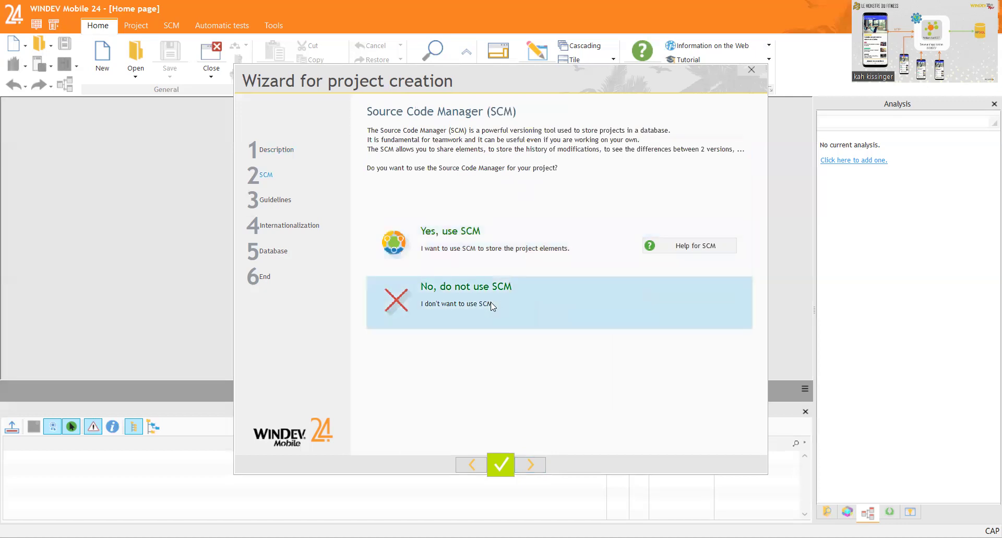
{"action": "left_click", "coordinate": [532, 464]}
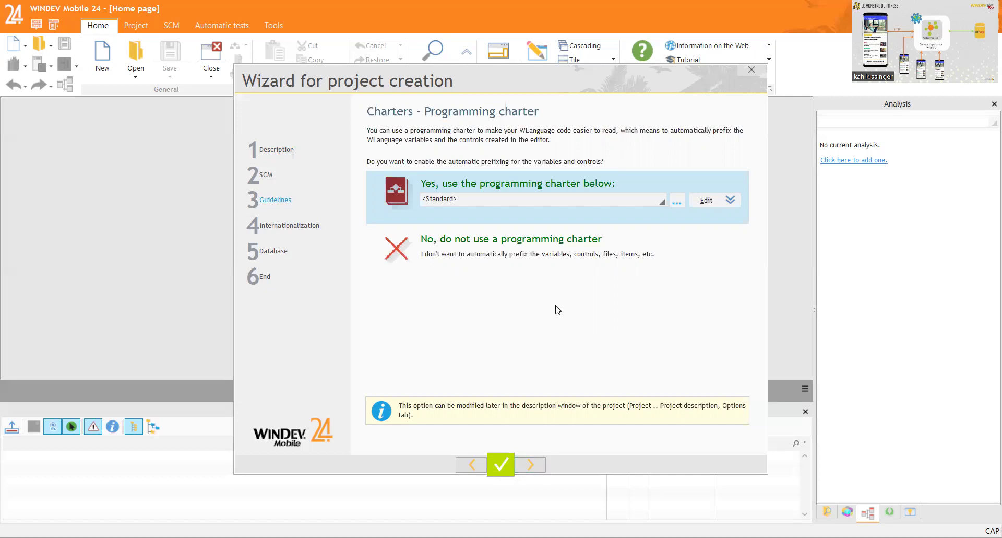
{"action": "left_click", "coordinate": [530, 464]}
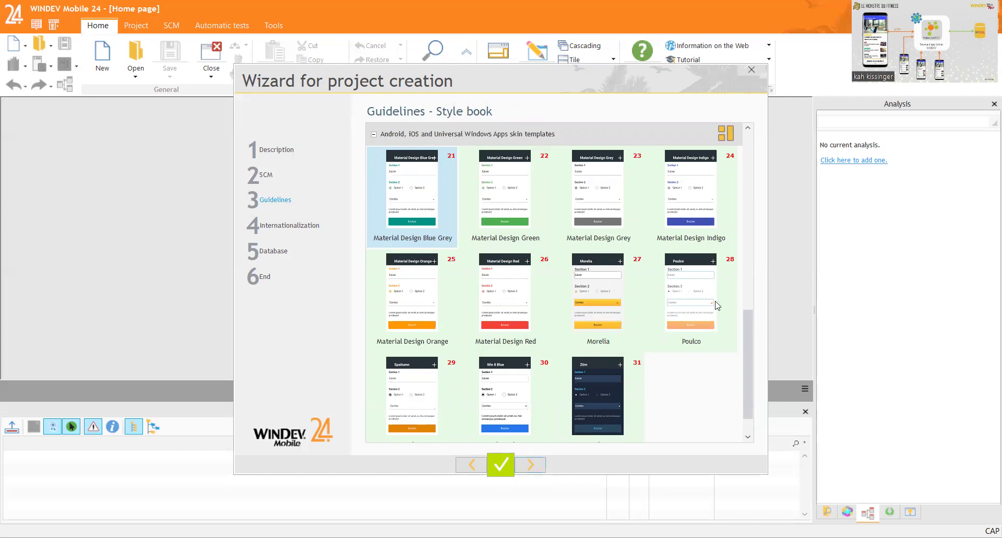
Choose the Material Design Indigo skin template as the project's style book.
{"action": "left_click", "coordinate": [681, 226]}
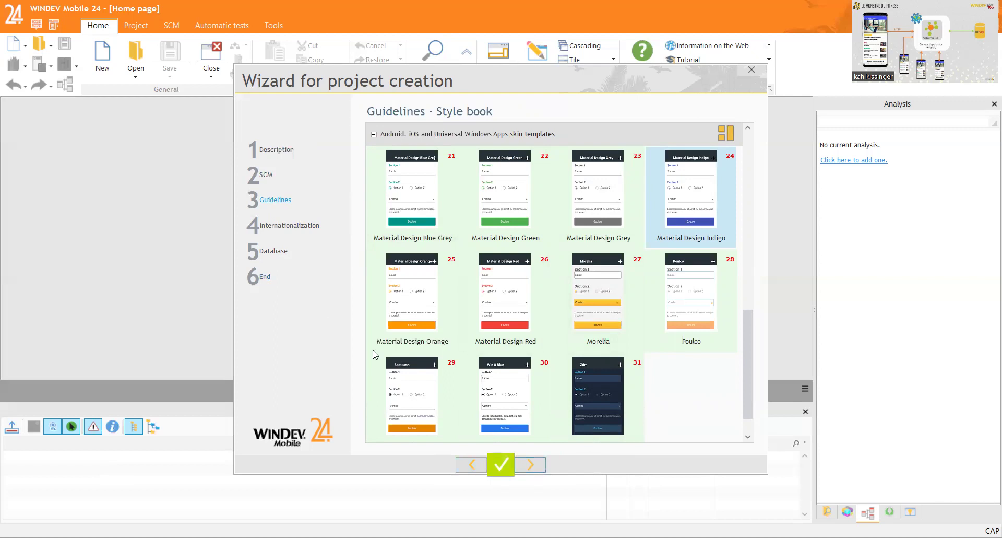
{"action": "left_click", "coordinate": [501, 467]}
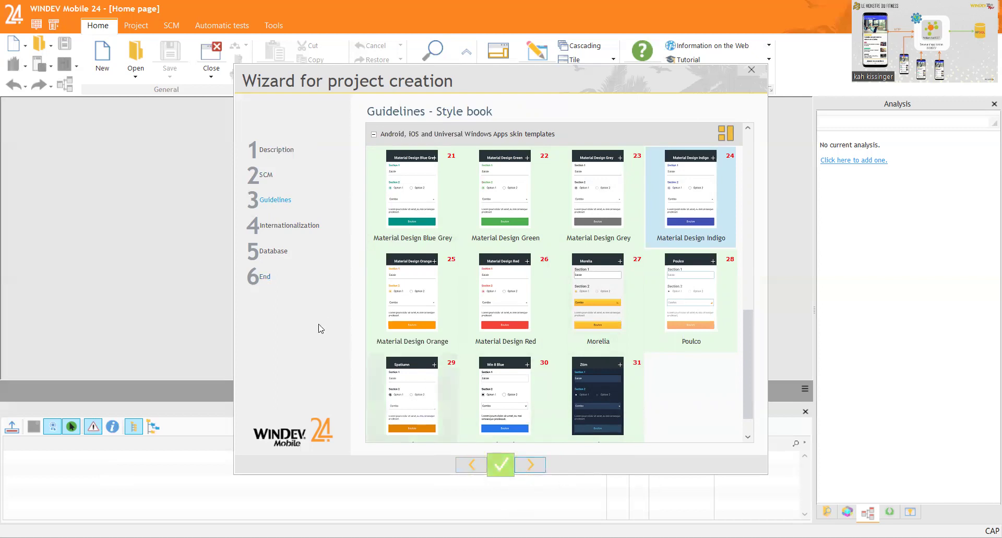
{"action": "left_click", "coordinate": [526, 462]}
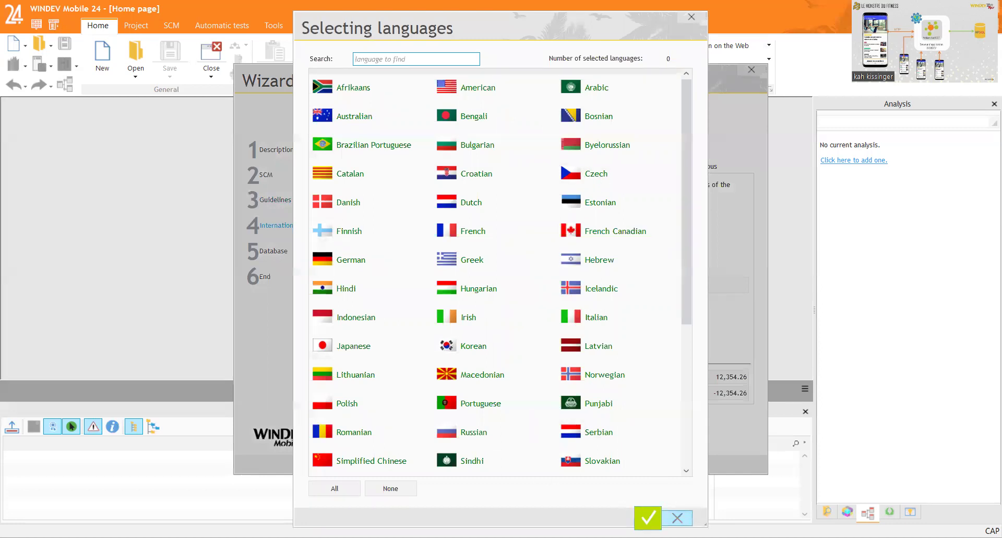
{"action": "key", "text": "Escape"}
{"action": "left_click", "coordinate": [527, 464]}
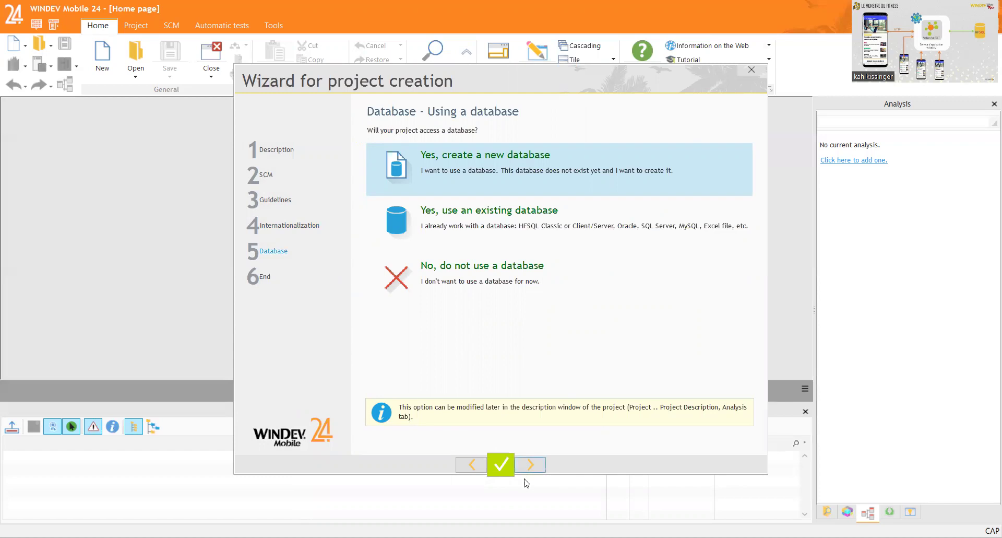
{"action": "left_click", "coordinate": [473, 464]}
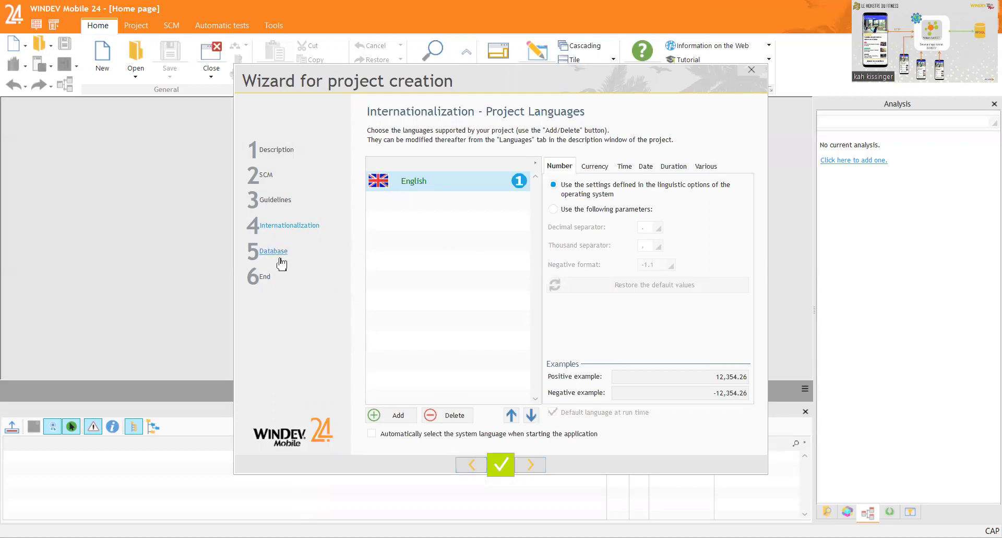
Add French to the project languages.
{"action": "left_click", "coordinate": [392, 416]}
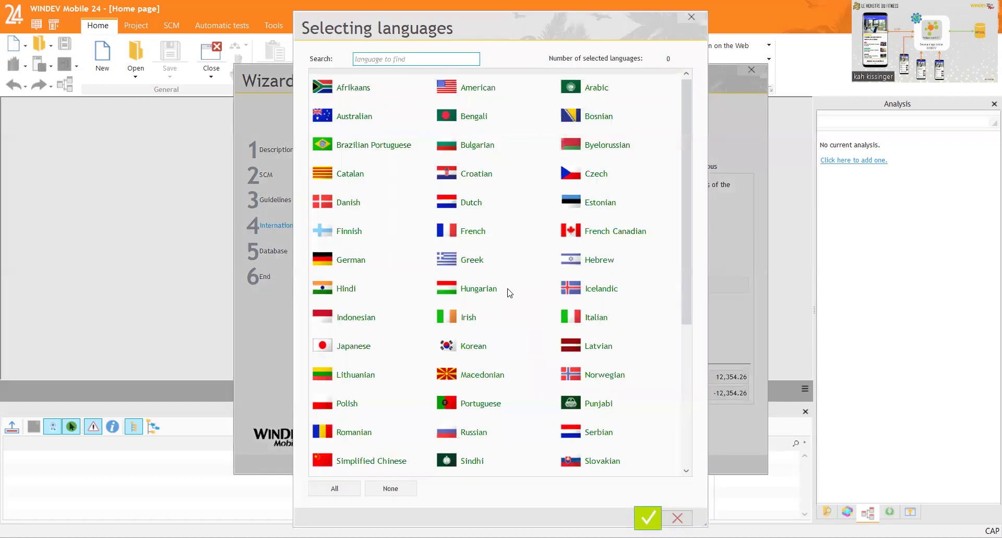
{"action": "left_click", "coordinate": [473, 233]}
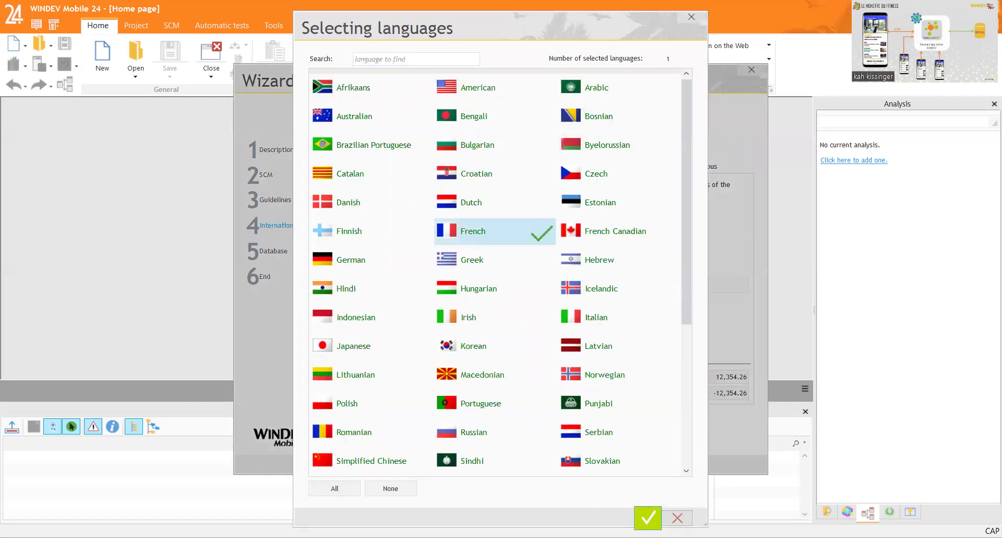
{"action": "left_click", "coordinate": [641, 521]}
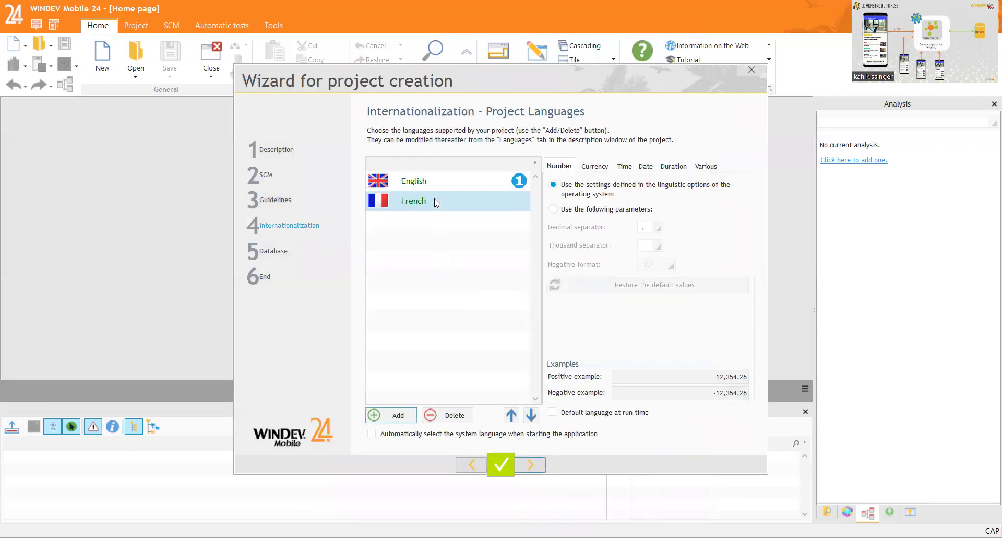
Make French the default language, and move it above English and back below it.
{"action": "right_click", "coordinate": [435, 200]}
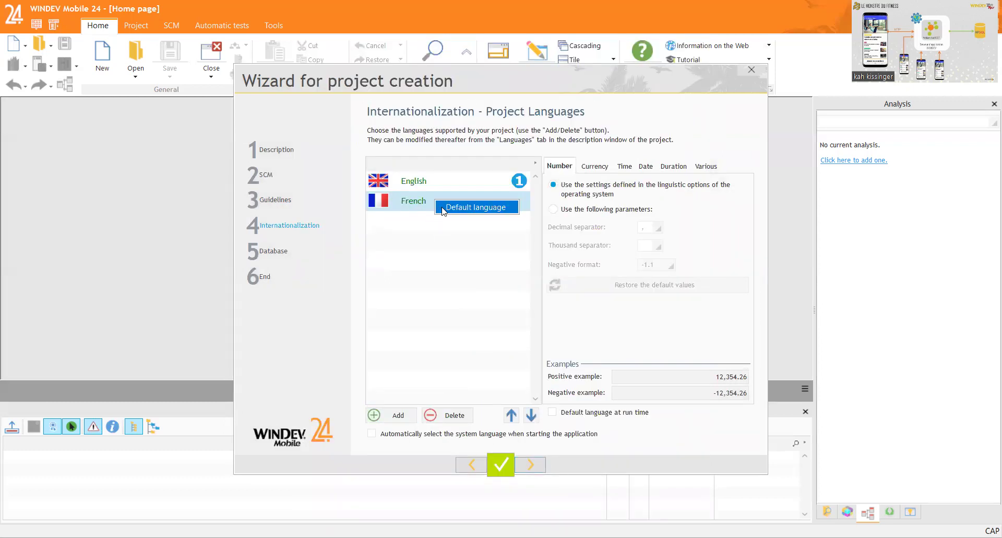
{"action": "left_click", "coordinate": [470, 207]}
{"action": "left_click", "coordinate": [512, 415]}
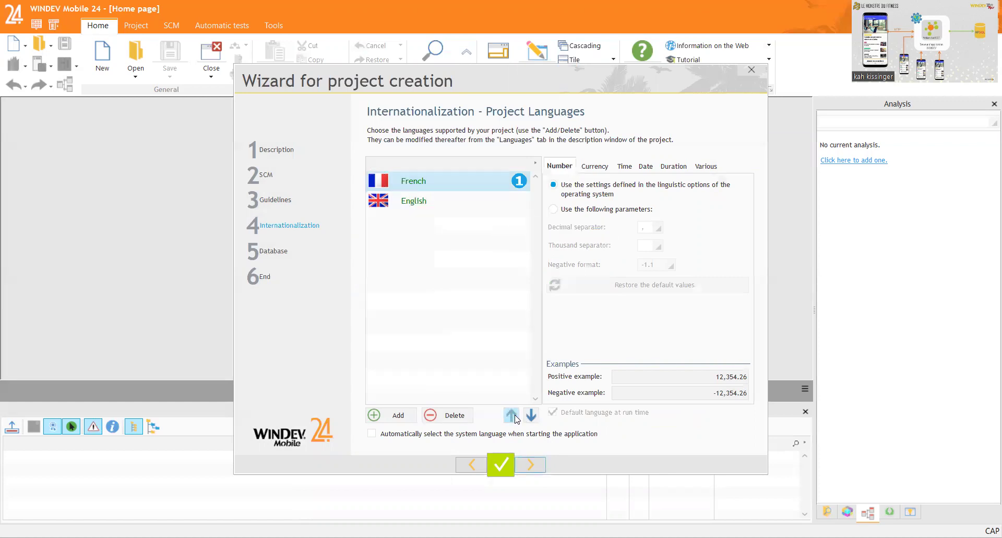
{"action": "left_click", "coordinate": [531, 415]}
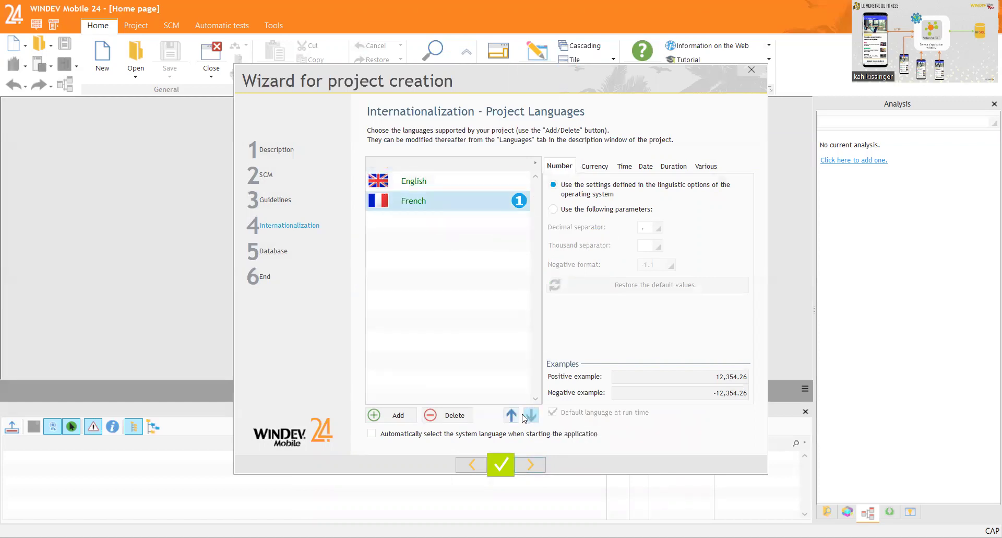
Make English the default language again and delete French from the project languages.
{"action": "left_click", "coordinate": [495, 183]}
{"action": "left_click", "coordinate": [514, 186]}
{"action": "left_click", "coordinate": [475, 203]}
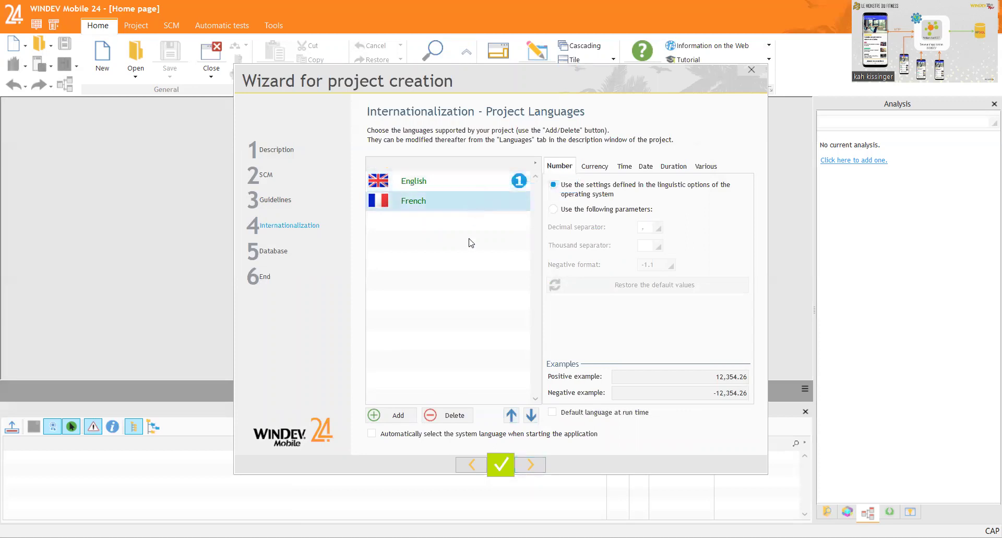
{"action": "left_click", "coordinate": [450, 415]}
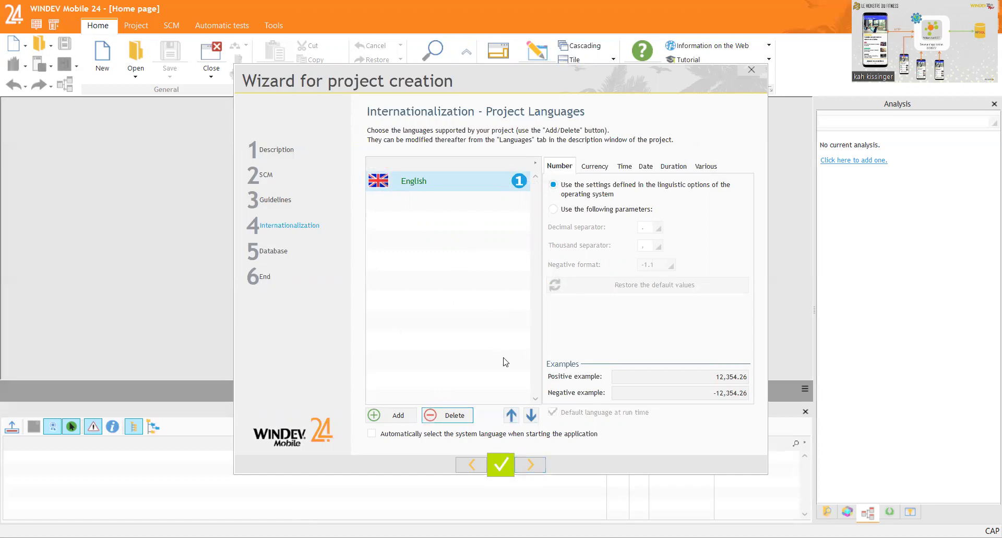
{"action": "left_click", "coordinate": [470, 468]}
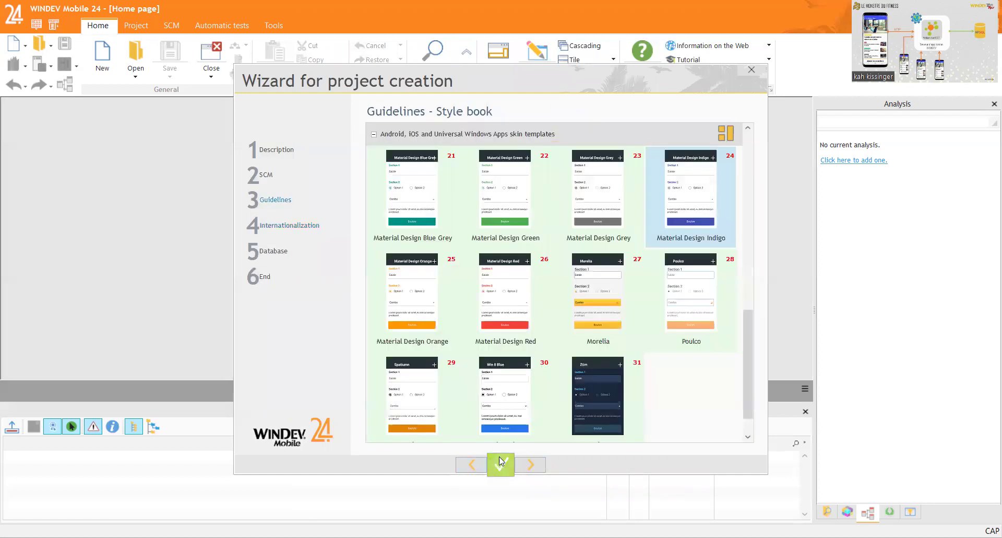
{"action": "left_click", "coordinate": [530, 467]}
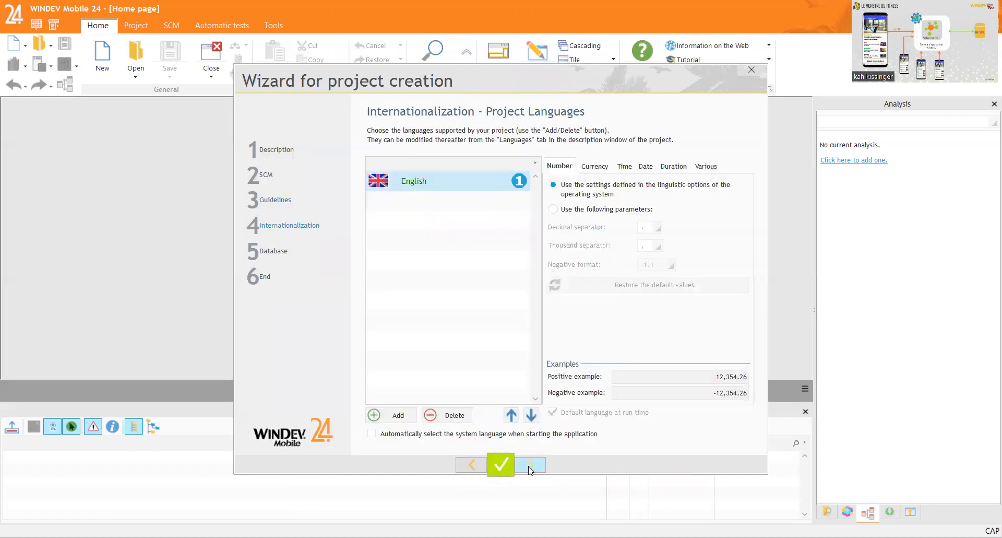